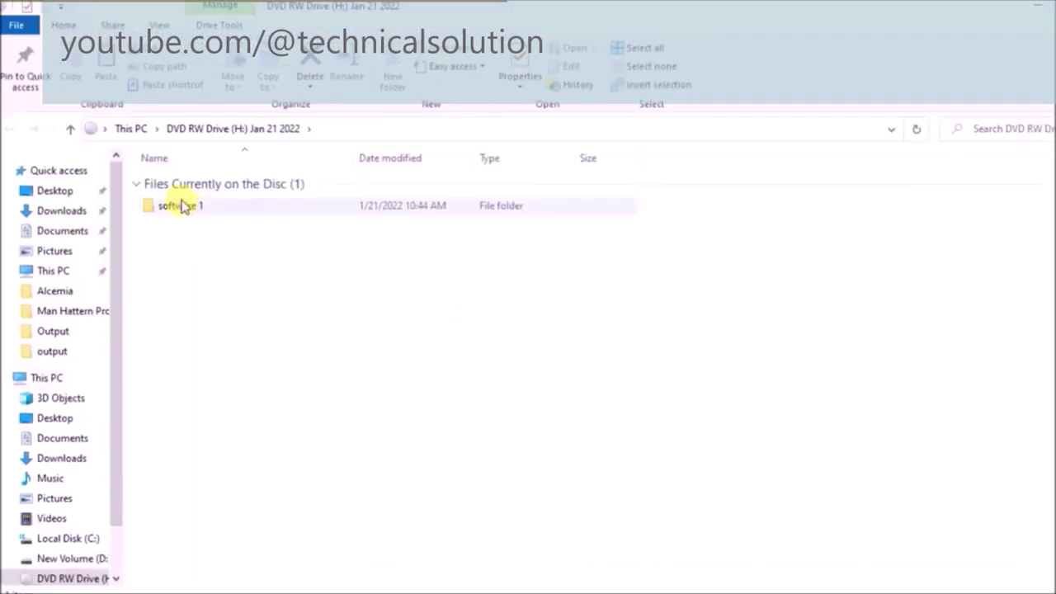
# Copy the 'software 1' folder from DVD RW Drive (H:) and paste it into New Volume (D:)
pyautogui.click(183, 208)
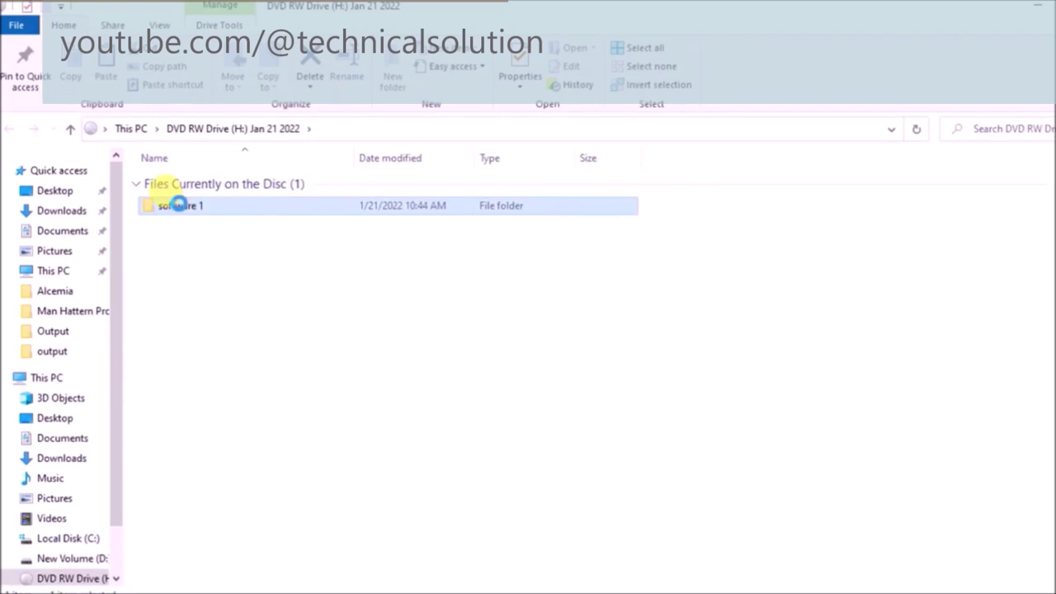
pyautogui.rightClick(179, 205)
pyautogui.click(235, 530)
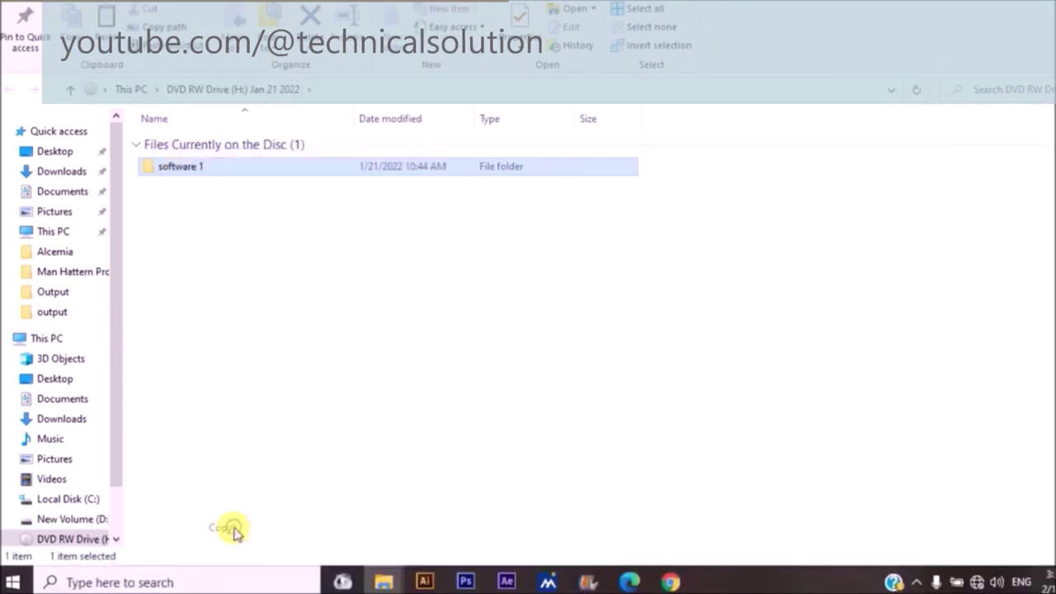
pyautogui.click(91, 519)
pyautogui.rightClick(751, 357)
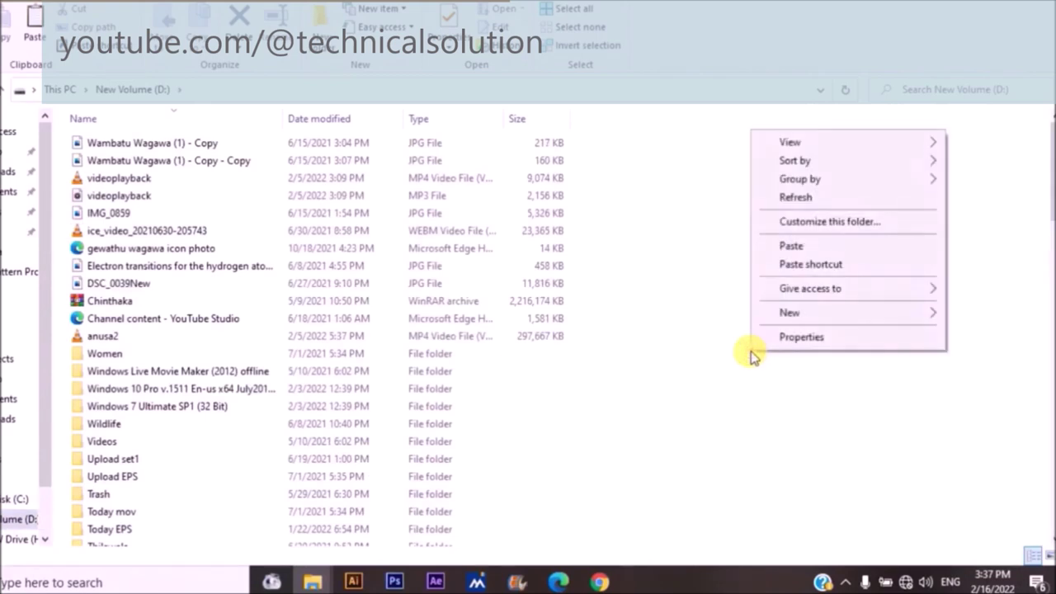
pyautogui.click(800, 289)
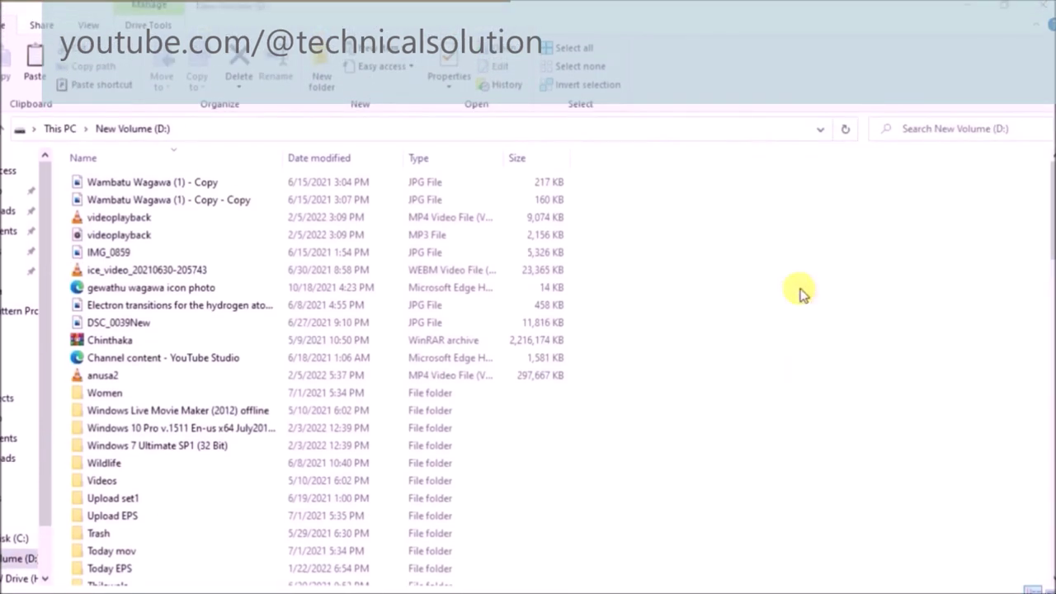